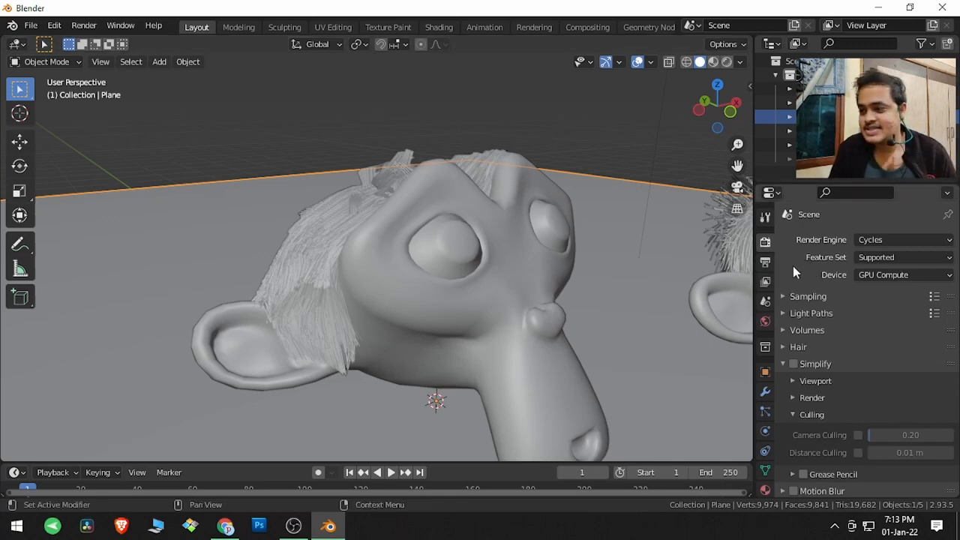
- Enable Simplify for the scene, comparing the monkey head's hair and geometry with it off and on
left_click(793, 364)
middle_click_drag(528, 333, 550, 359)
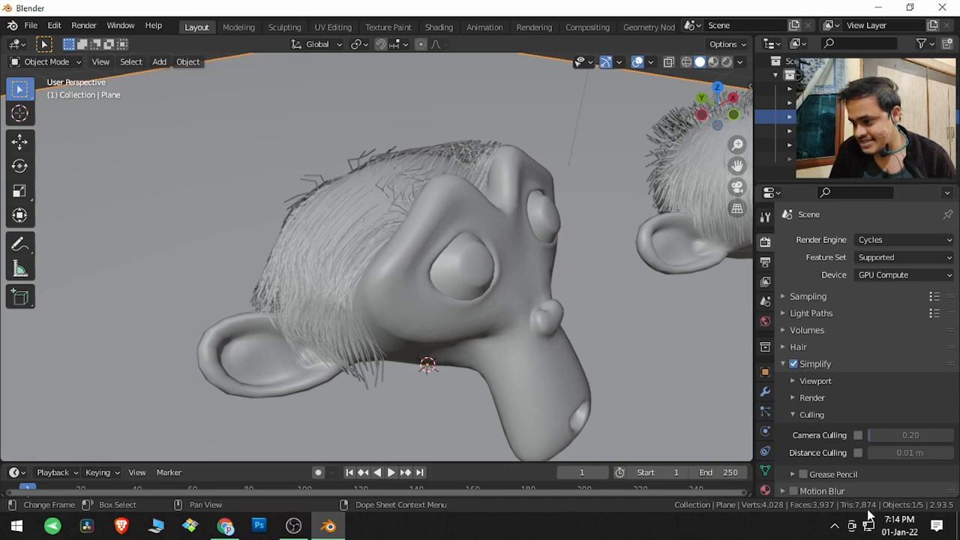
left_click(793, 362)
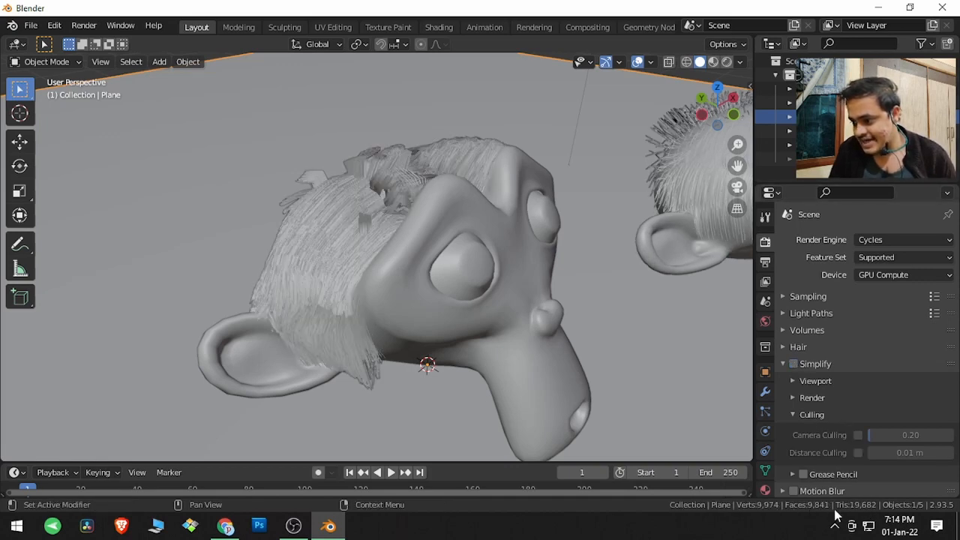
left_click(794, 364)
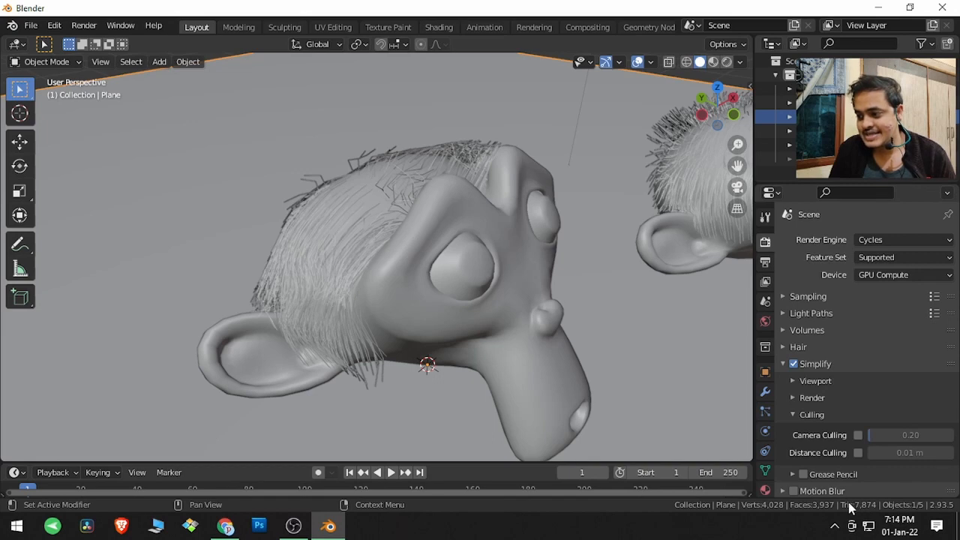
- Expand Simplify's Viewport and Render settings to show the subdivision and child particle limits
left_click(820, 382)
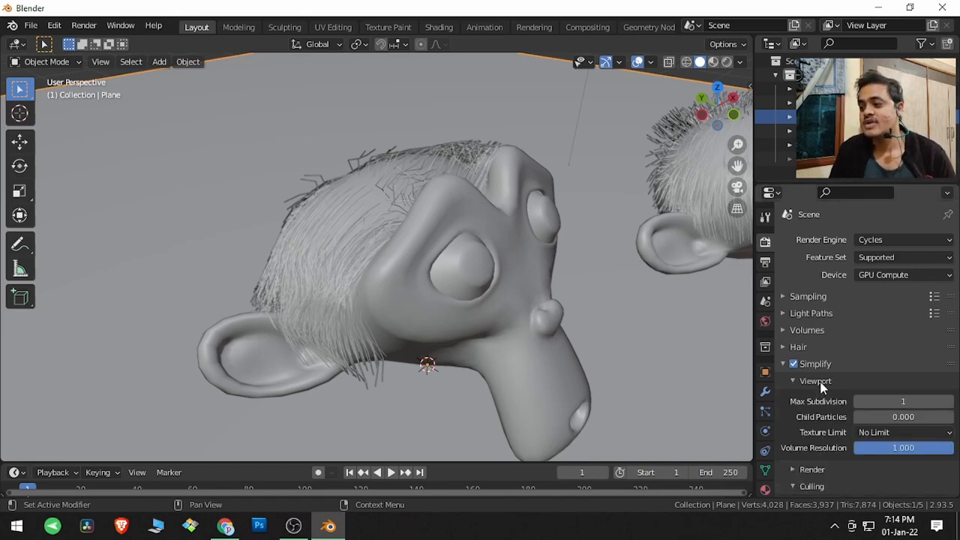
scroll(821, 385, "down", 2)
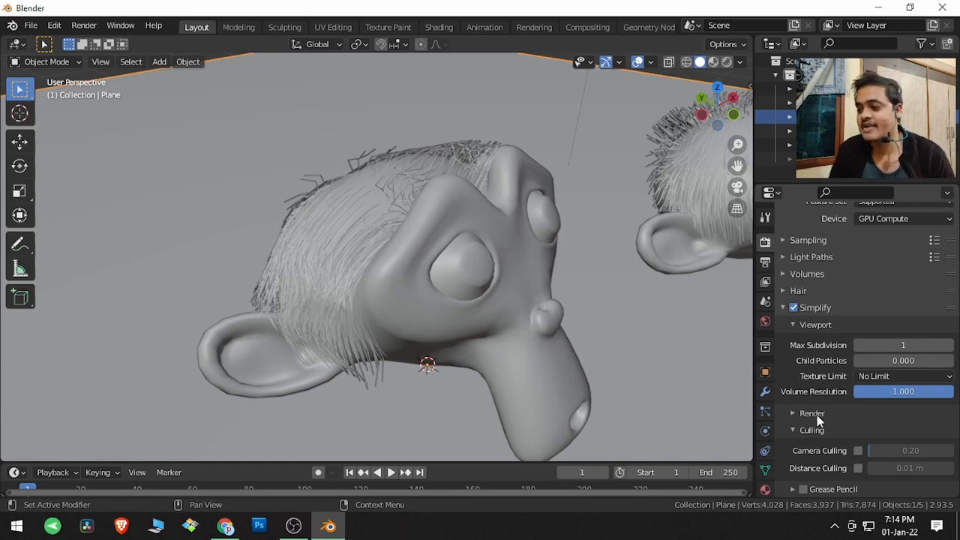
left_click(816, 417)
scroll(818, 420, "down", 1)
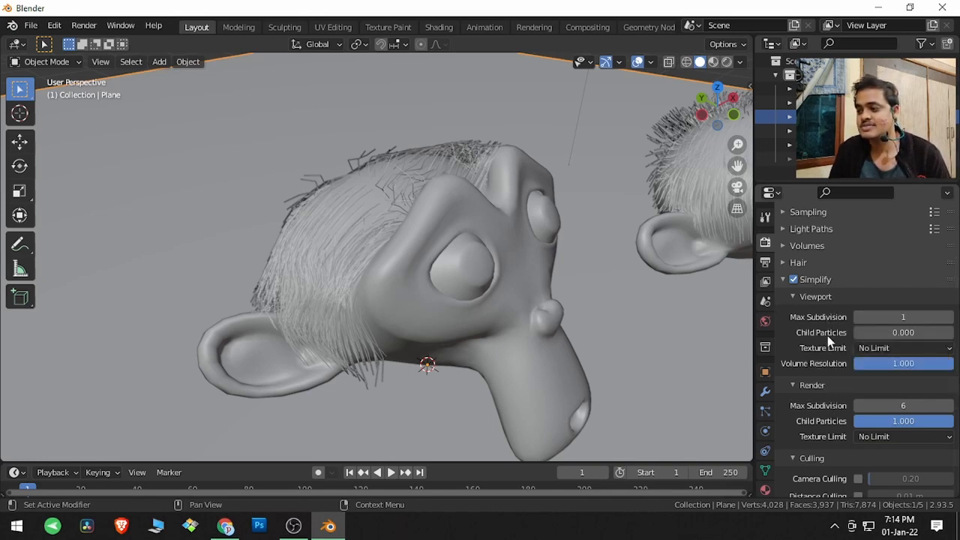
- Select the nearer haired Suzanne head and examine its hair particle settings, including the children display and render amounts
middle_click_drag(439, 297, 555, 309)
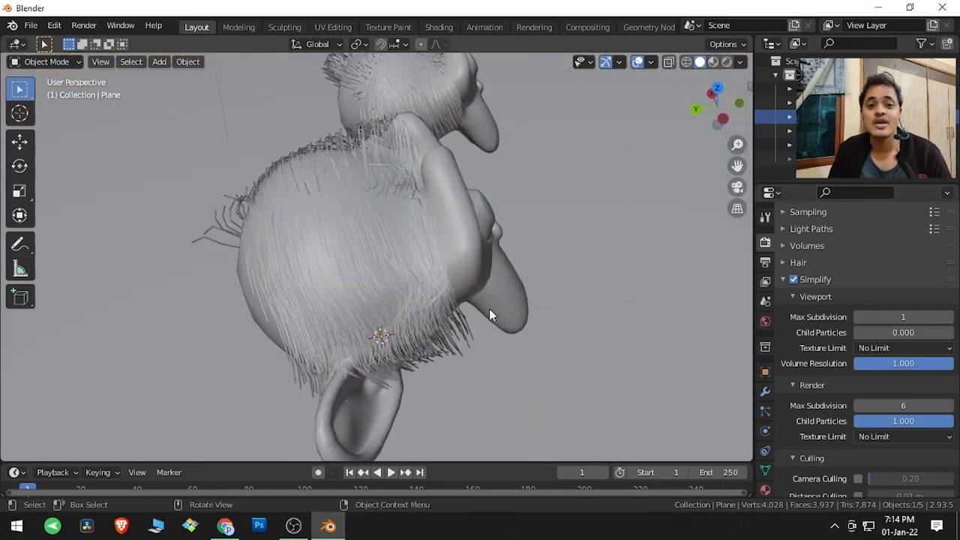
middle_click_drag(488, 314, 450, 321)
left_click(499, 327)
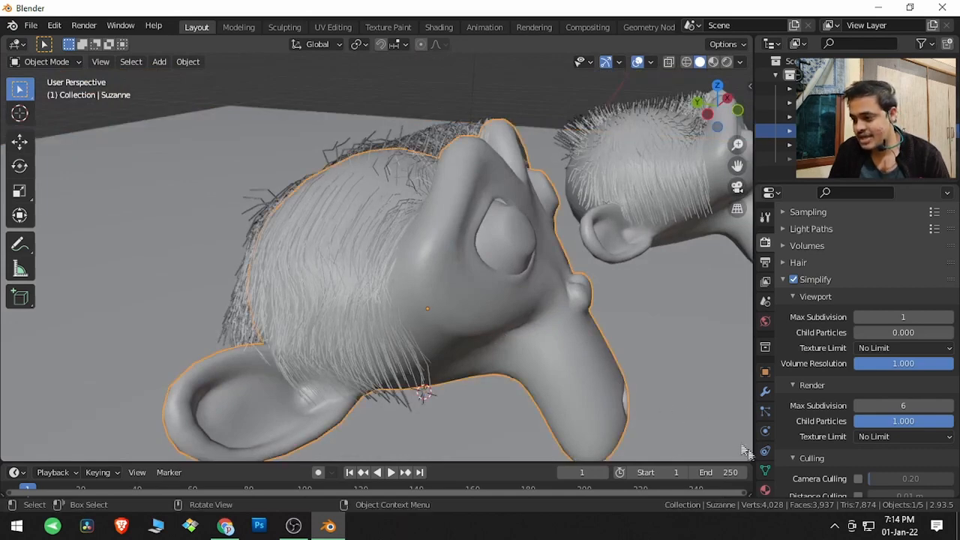
left_click(765, 411)
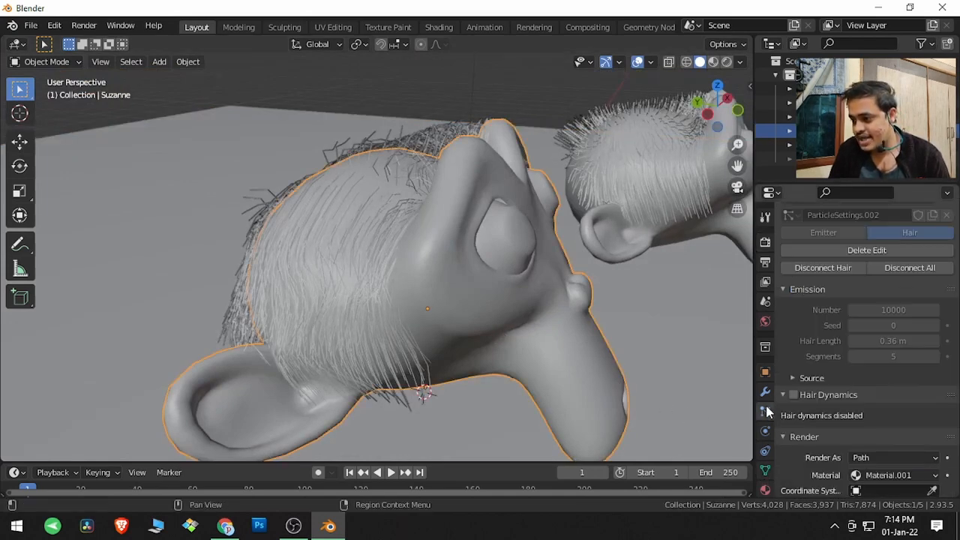
scroll(802, 375, "up", 3)
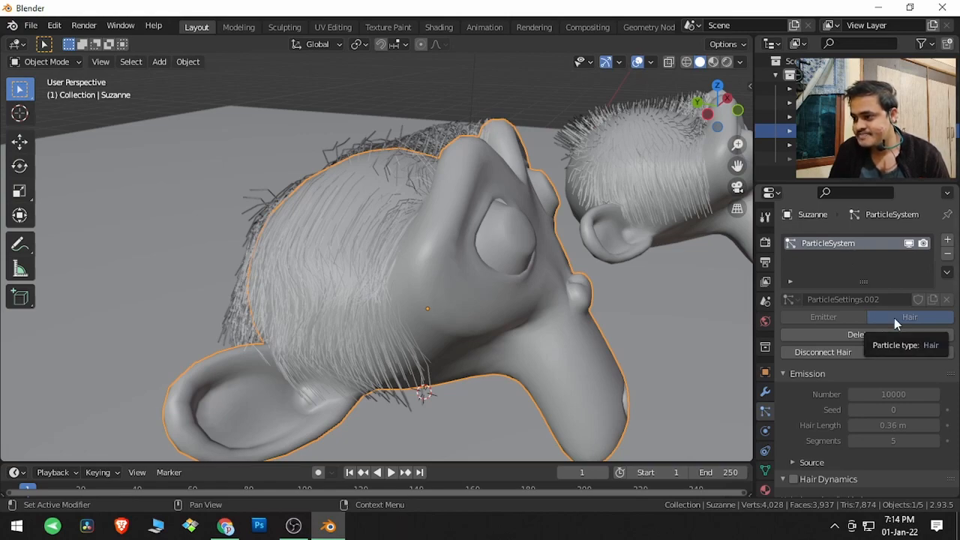
scroll(870, 350, "down", 5)
scroll(870, 351, "down", 8)
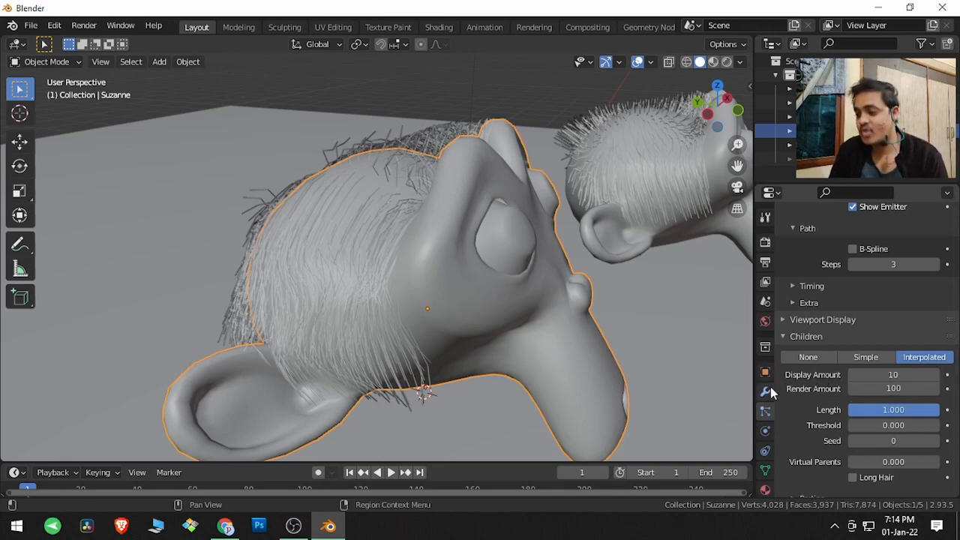
- Set Simplify's viewport Child Particles to 1.000 and recheck the children amounts in Suzanne's hair particle system
left_click(765, 243)
scroll(798, 314, "up", 3)
scroll(799, 318, "up", 4)
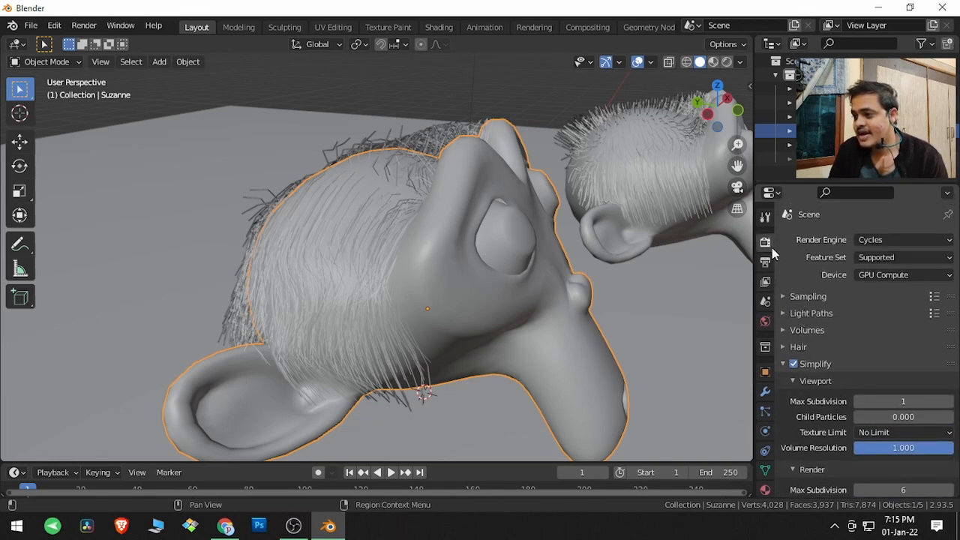
scroll(823, 382, "down", 3)
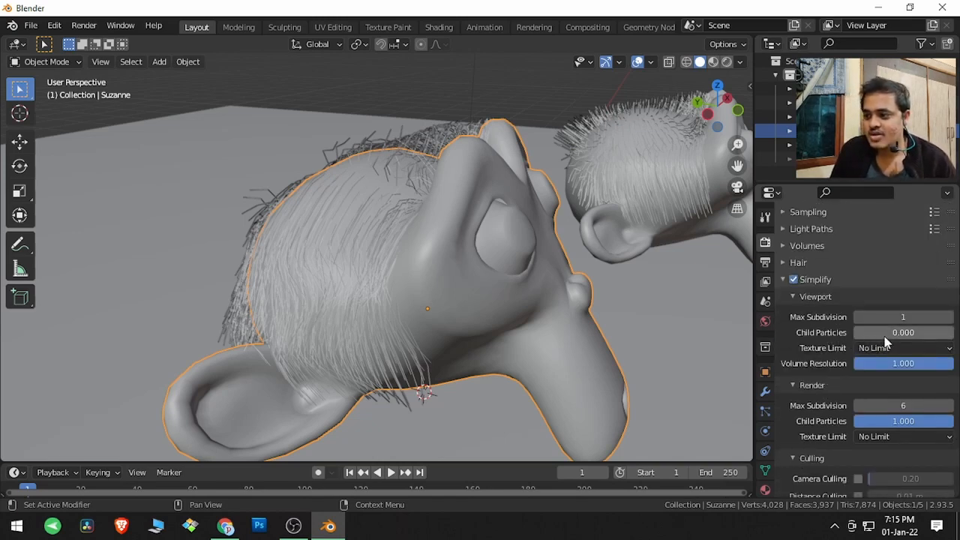
left_click_drag(881, 336, 954, 336)
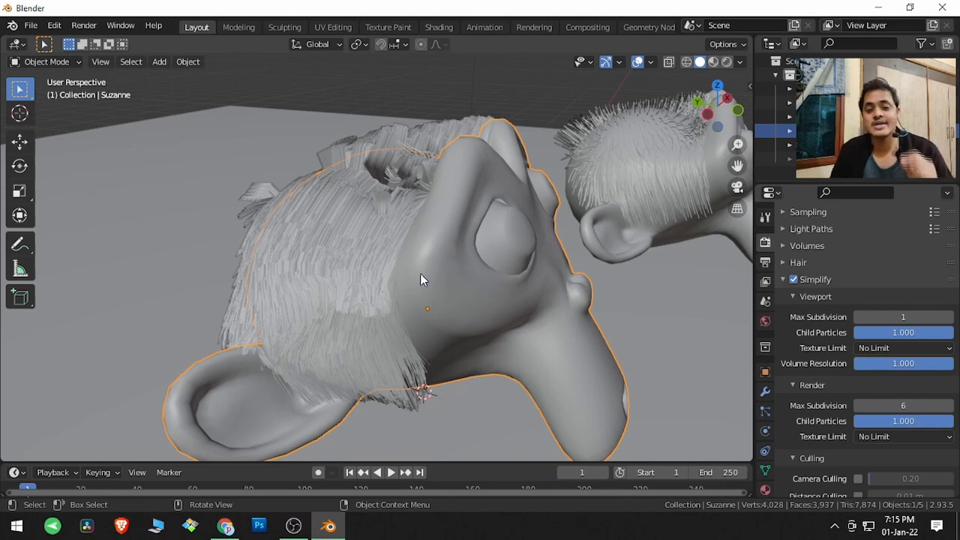
left_click(764, 411)
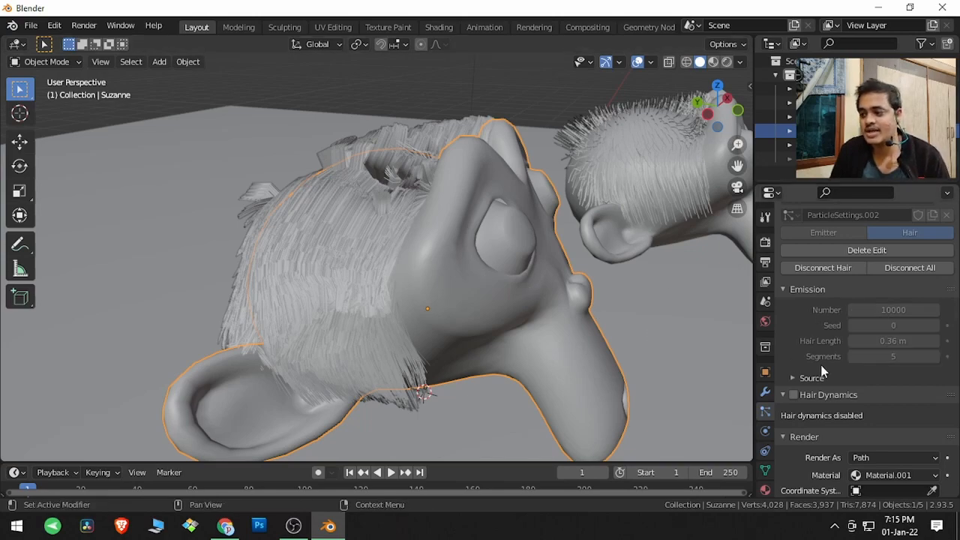
scroll(822, 369, "down", 10)
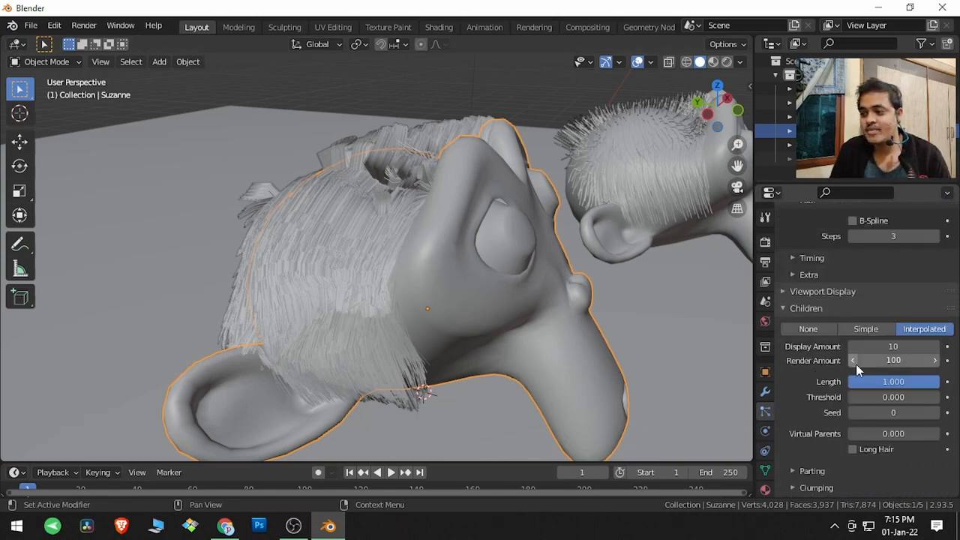
- Set Simplify's viewport Child Particles to 0.062 and choose No Limit for its Texture Limit
left_click(765, 243)
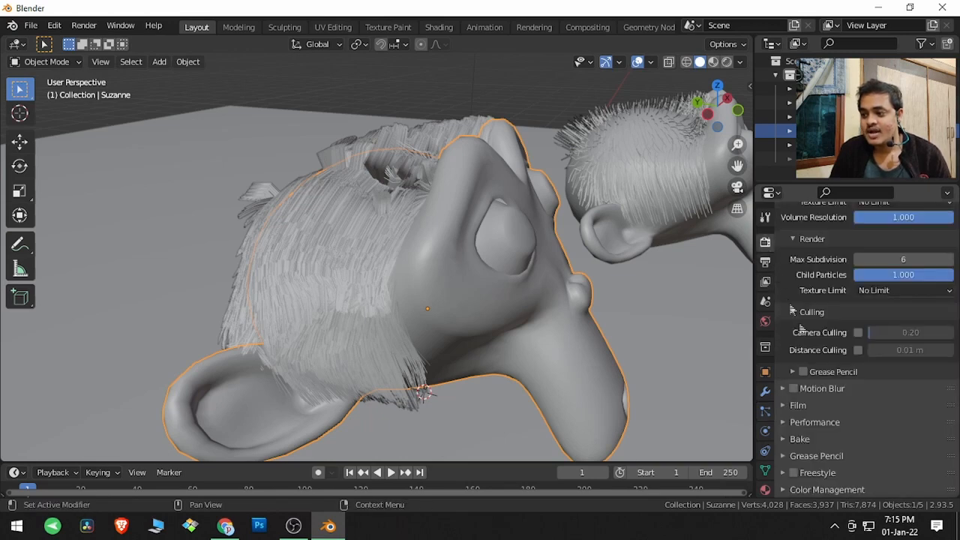
scroll(835, 336, "up", 5)
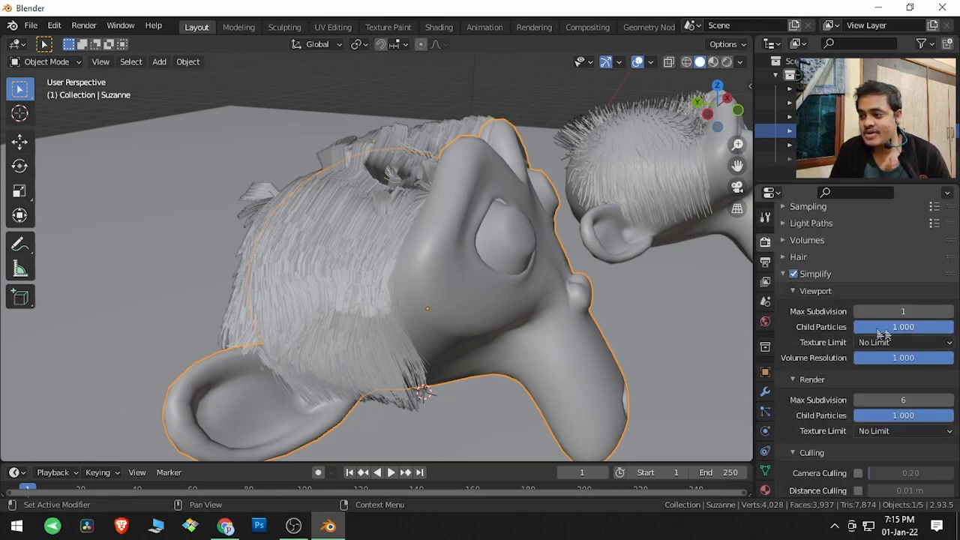
left_click_drag(905, 326, 812, 326)
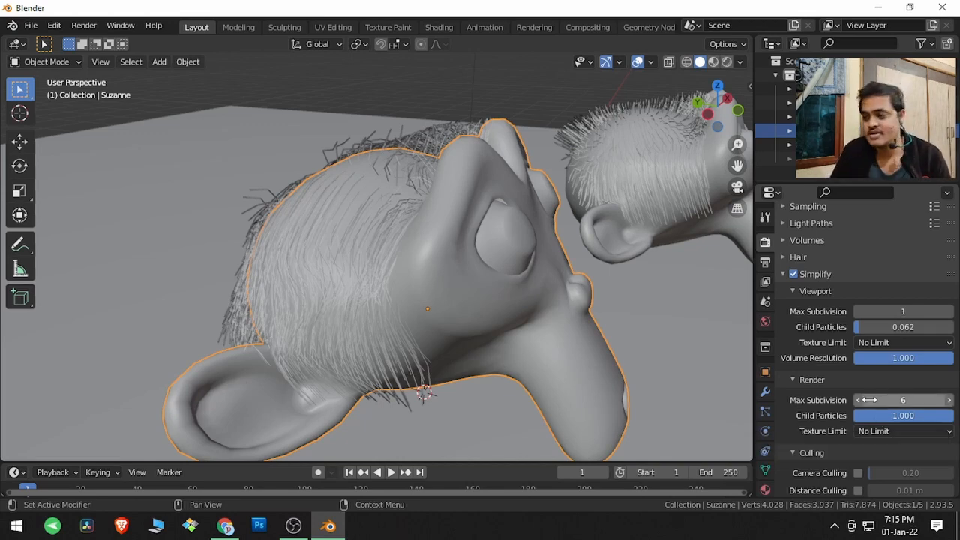
left_click(902, 343)
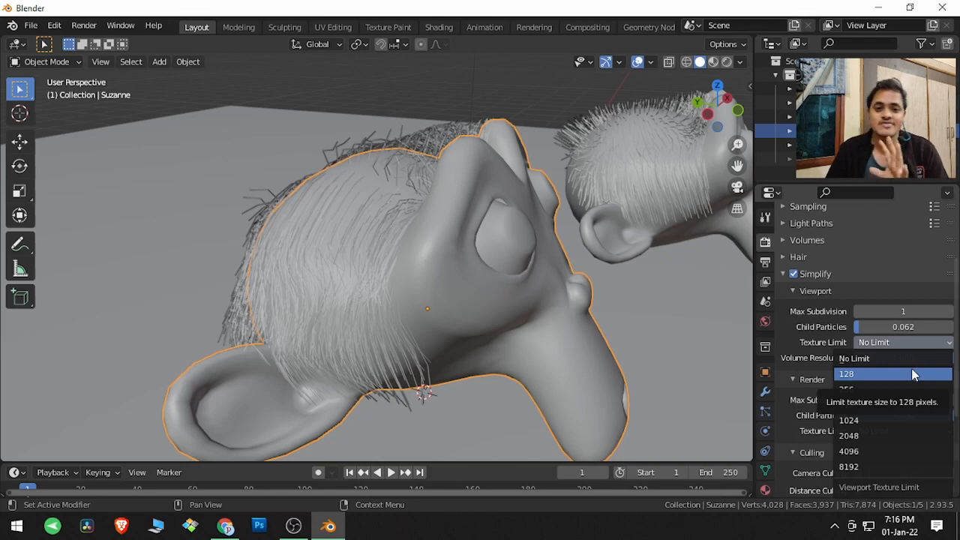
left_click(855, 358)
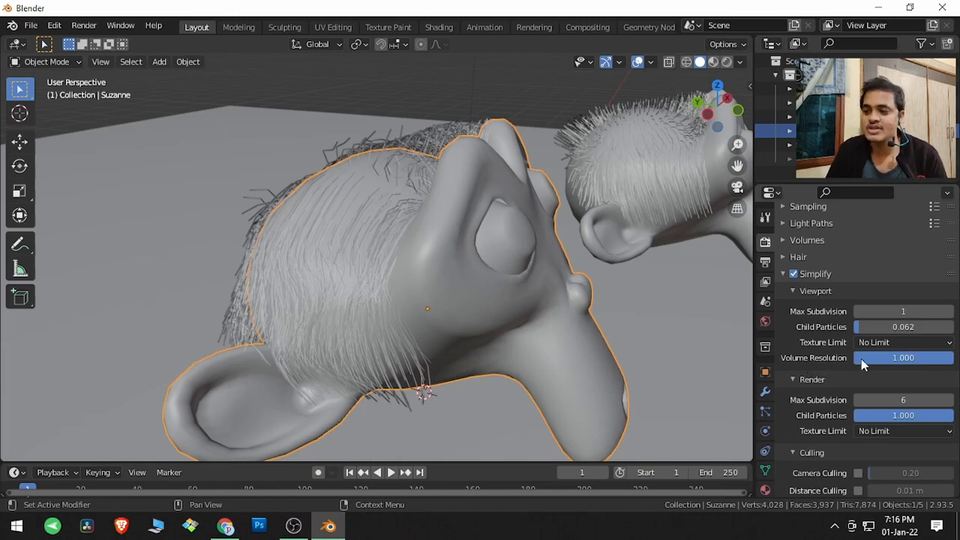
- Switch the viewport to rendered shading with the nearer monkey head in view
middle_click_drag(590, 335, 453, 276)
left_click(449, 272)
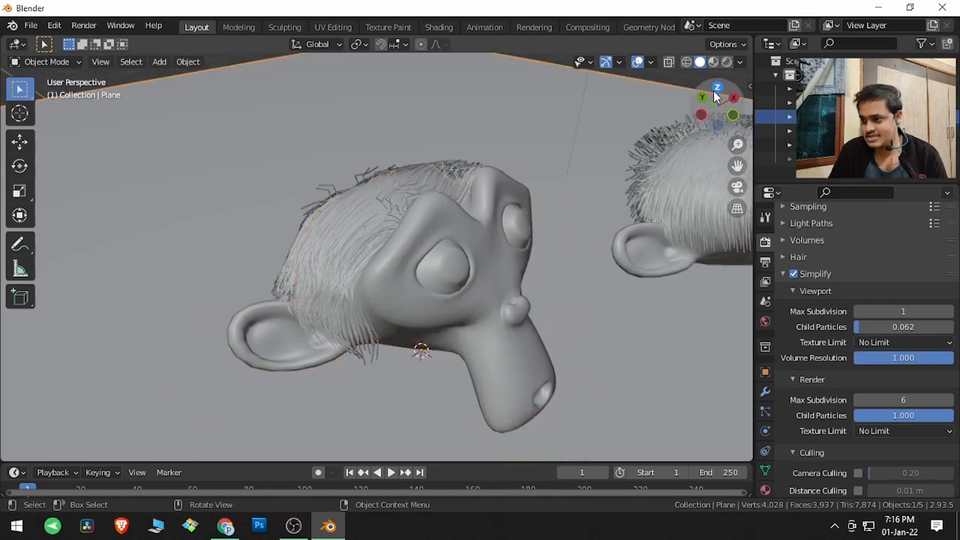
left_click(726, 62)
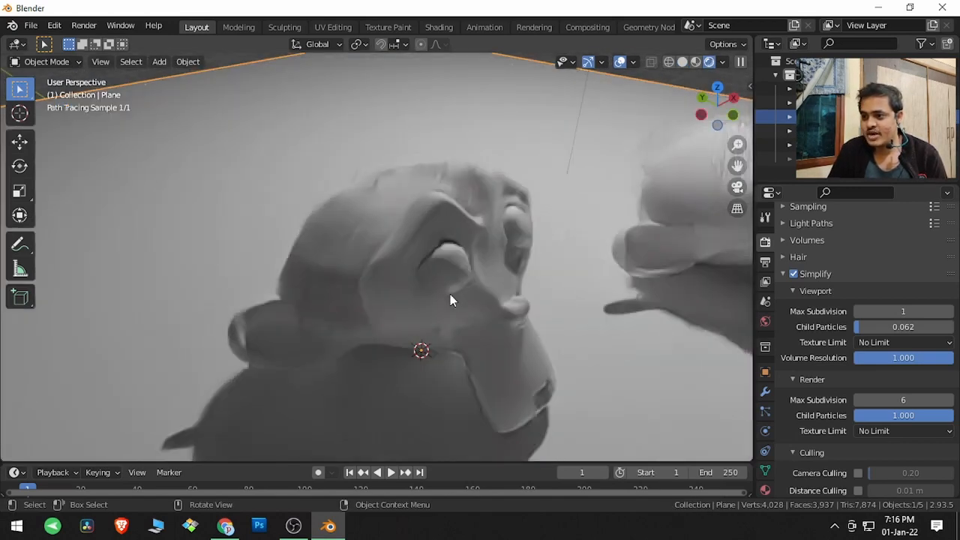
- Hide the haired Suzanne and show the hairless Suzanne.002 in its place, leaving it selected
left_click(450, 299)
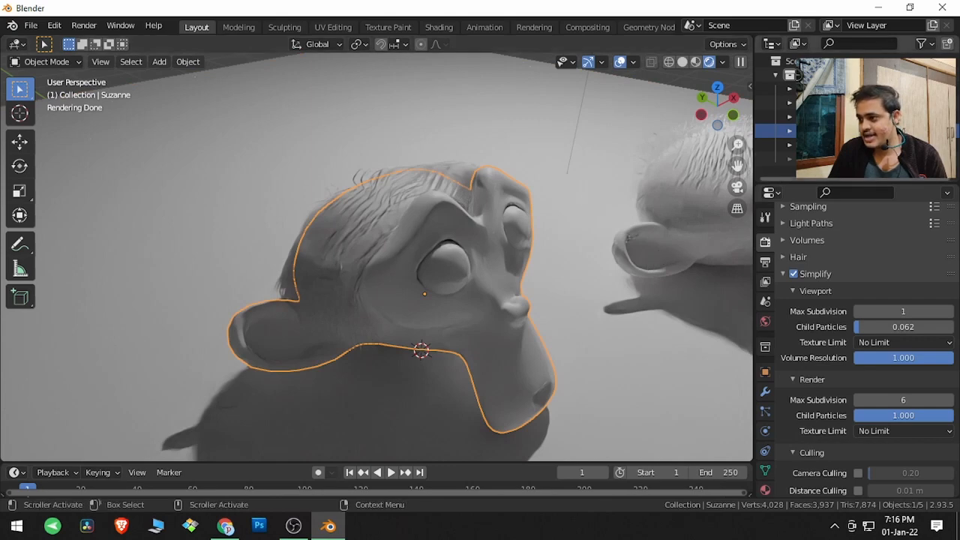
key("Delete")
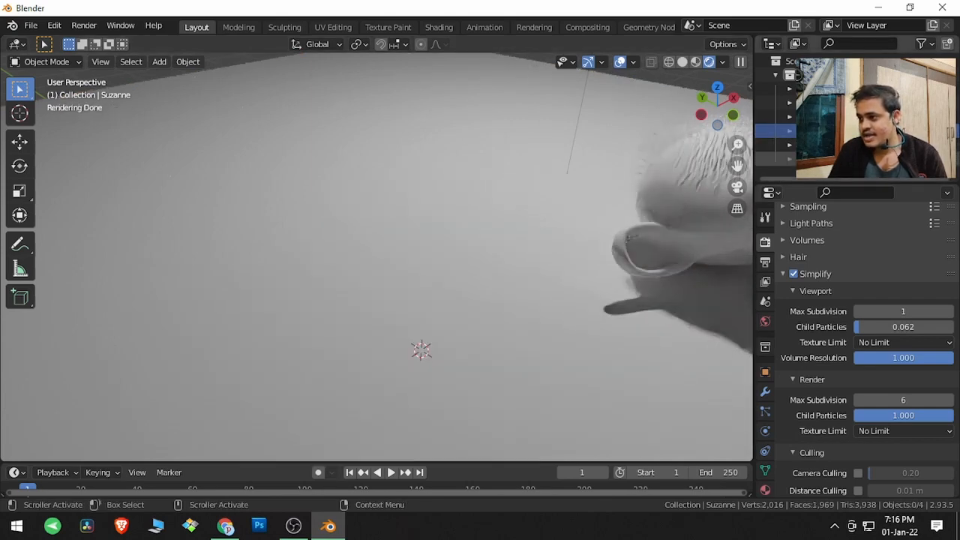
key("ctrl+z")
left_click(497, 271)
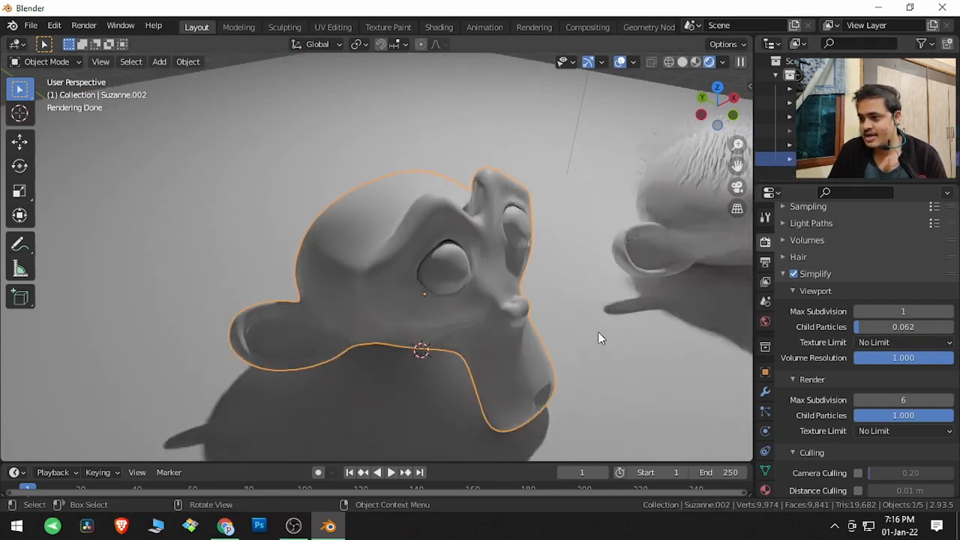
- Open Suzanne.002's Material.002 in the Shading workspace and move the Principled BSDF node away from the Material Output
left_click(765, 489)
scroll(794, 390, "up", 3)
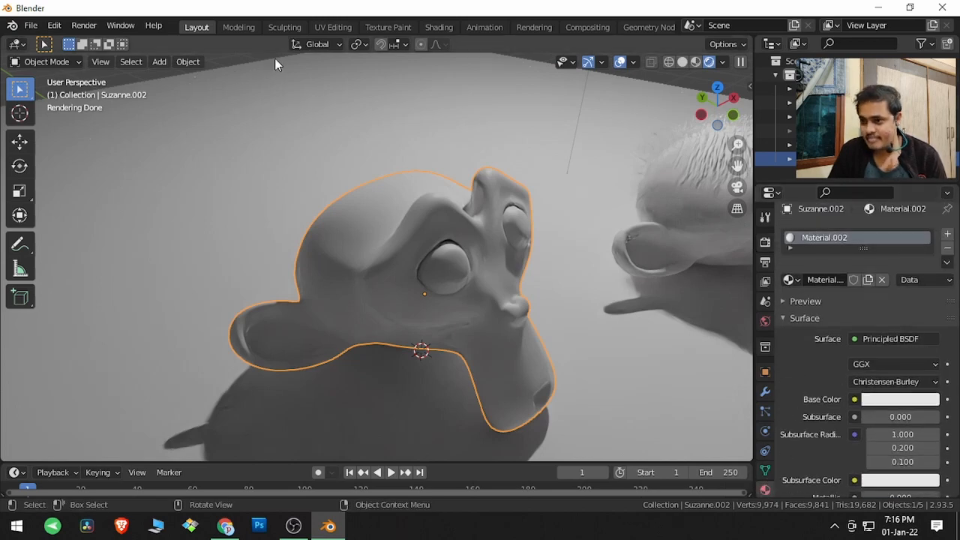
left_click(438, 27)
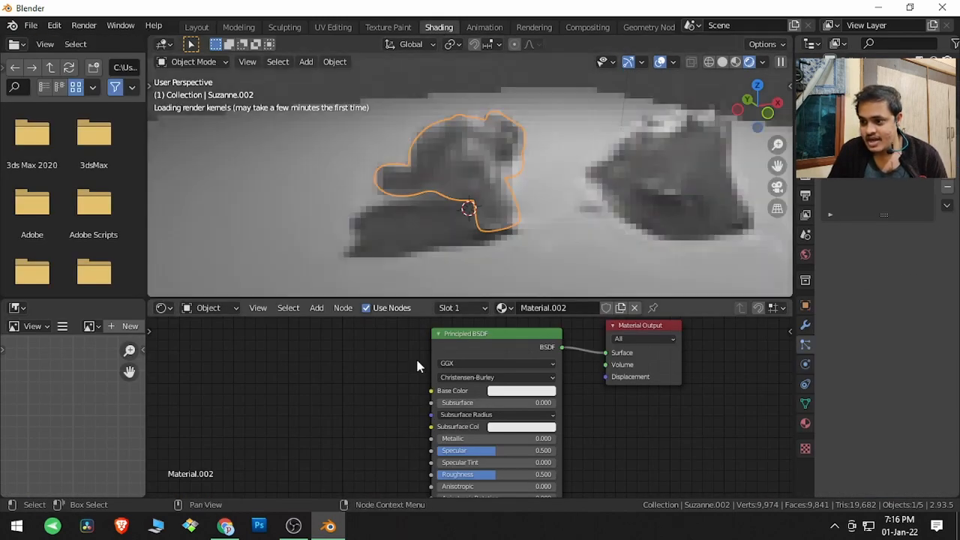
left_click_drag(450, 357, 253, 365)
- Add a Principled Volume node, connect it to the Material Output's Volume input, and disconnect the Principled BSDF
left_click(317, 309)
left_click(334, 325)
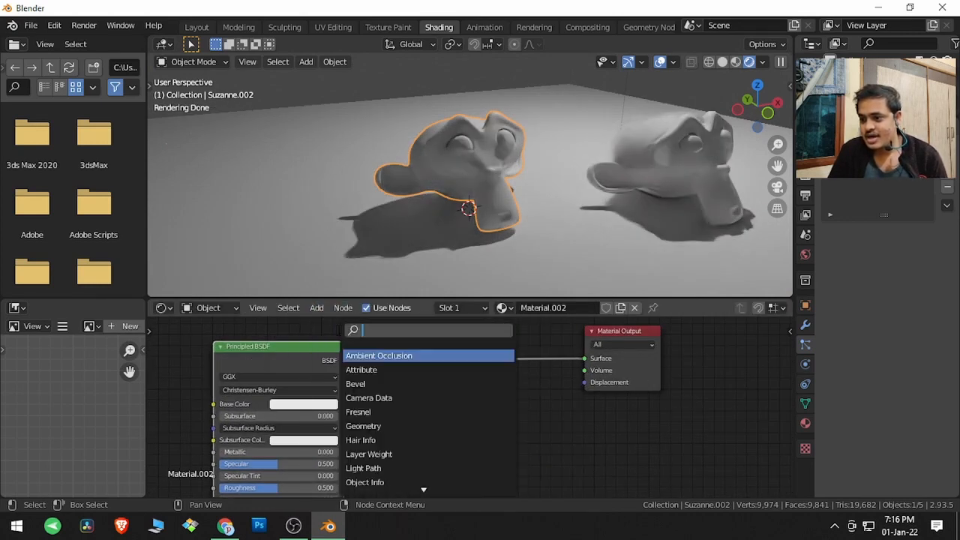
type("prin")
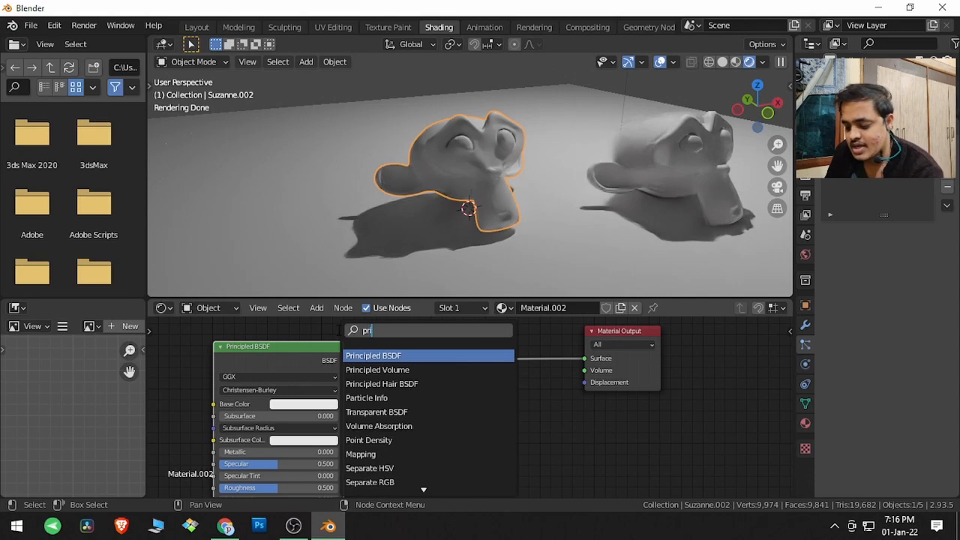
left_click(378, 370)
left_click(393, 330)
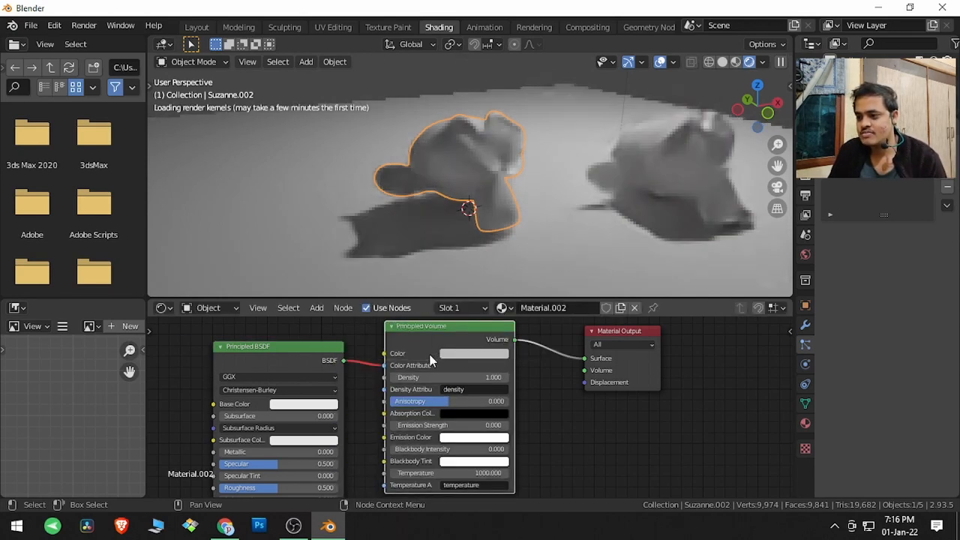
left_click_drag(516, 340, 545, 367)
left_click_drag(387, 370, 388, 367)
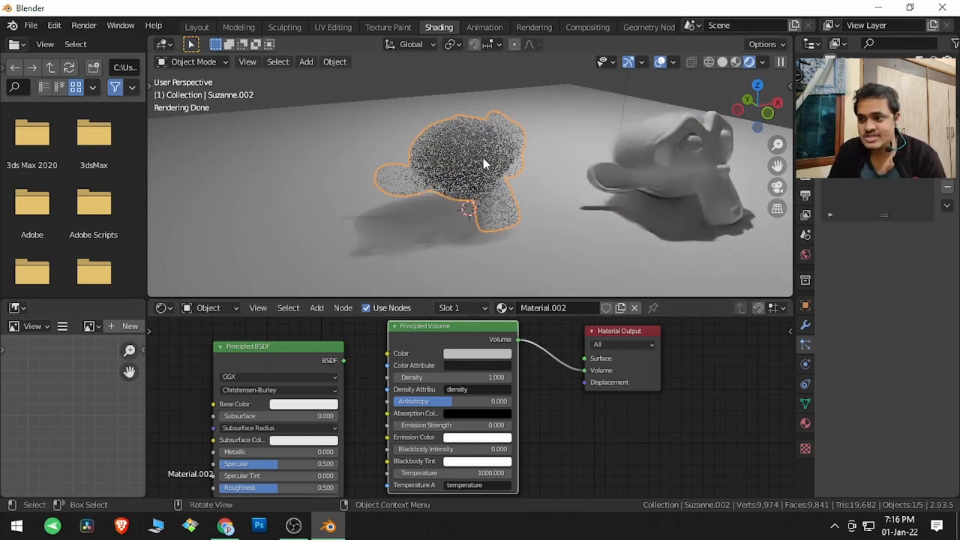
- Return to the Layout workspace and reopen the scene's Simplify settings in the render properties
left_click(197, 27)
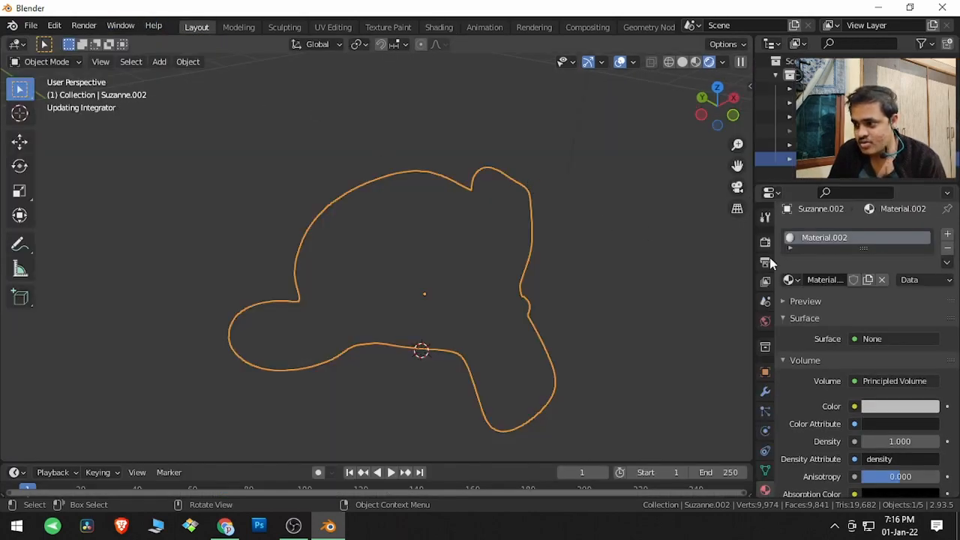
scroll(792, 378, "down", 3)
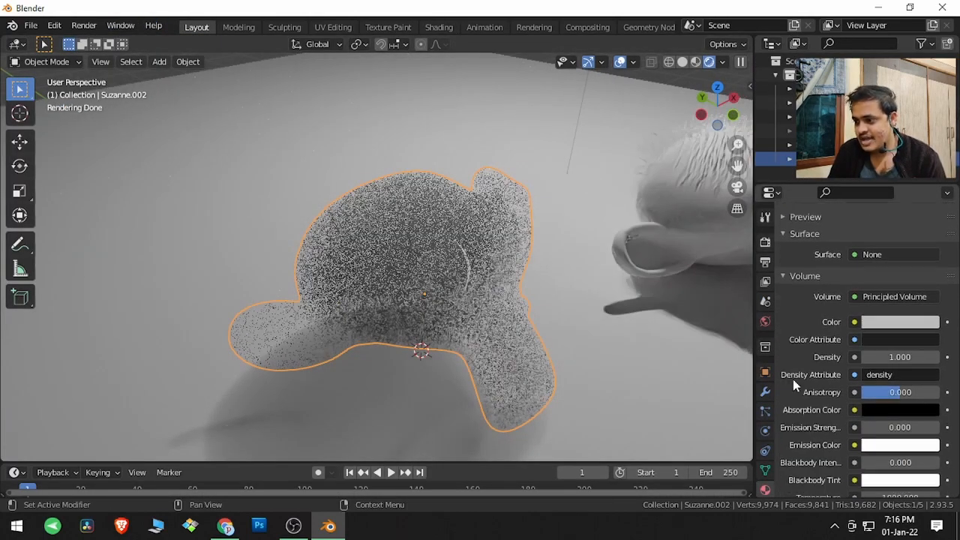
left_click(764, 242)
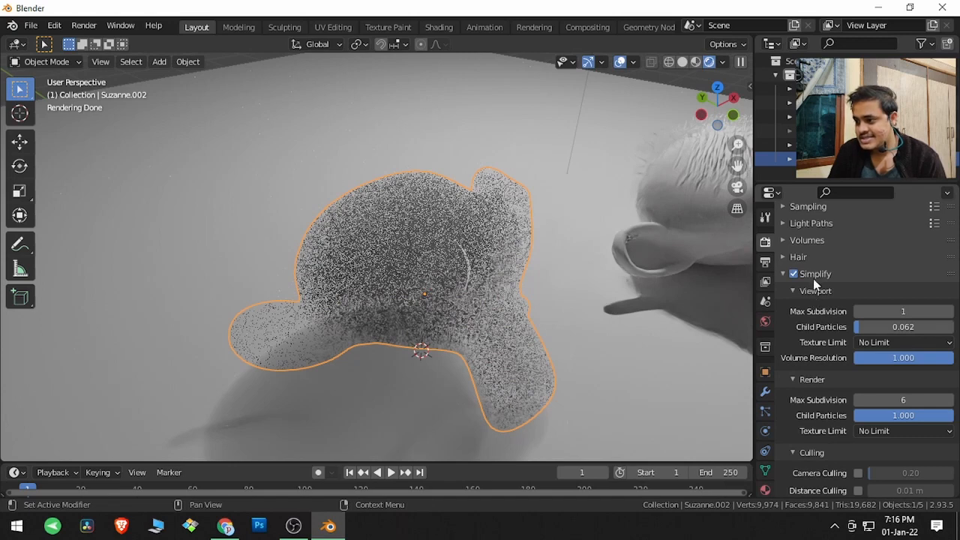
- Lower the viewport Volume Resolution in the Simplify settings to 0.000 and restore it to 1.000
left_click_drag(903, 361, 859, 363)
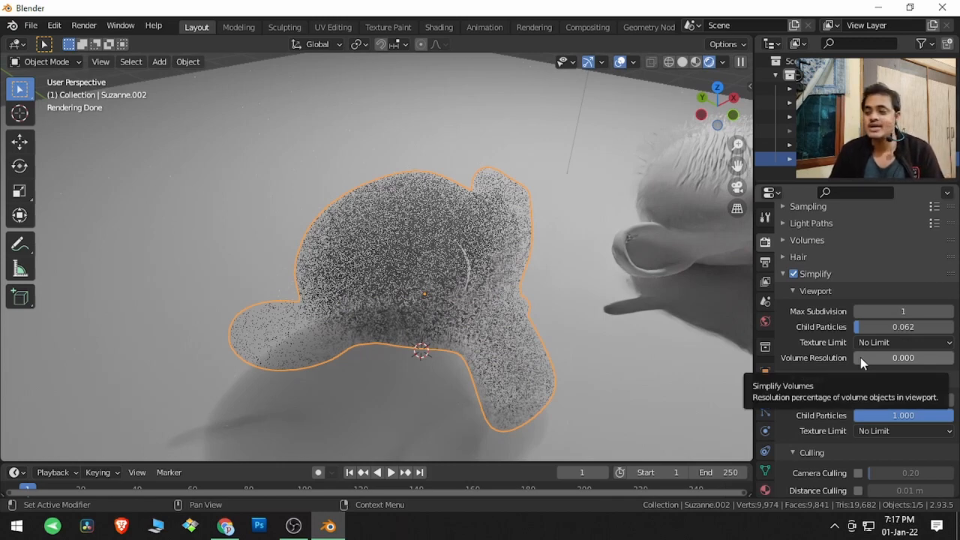
left_click_drag(861, 357, 954, 362)
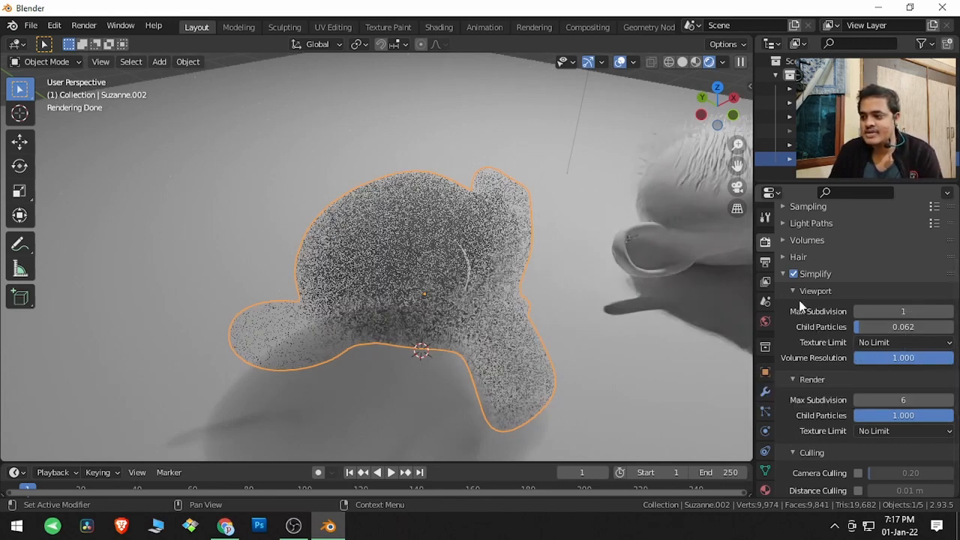
- Open Suzanne.002's object properties, collapsing the Transform section and leaving the Visibility section expanded
scroll(813, 321, "down", 5)
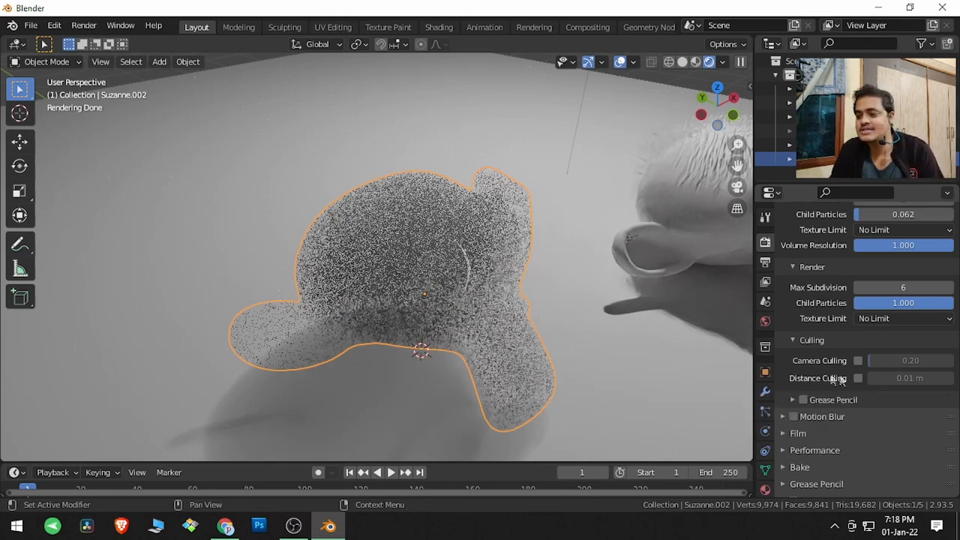
left_click(766, 371)
scroll(789, 370, "up", 8)
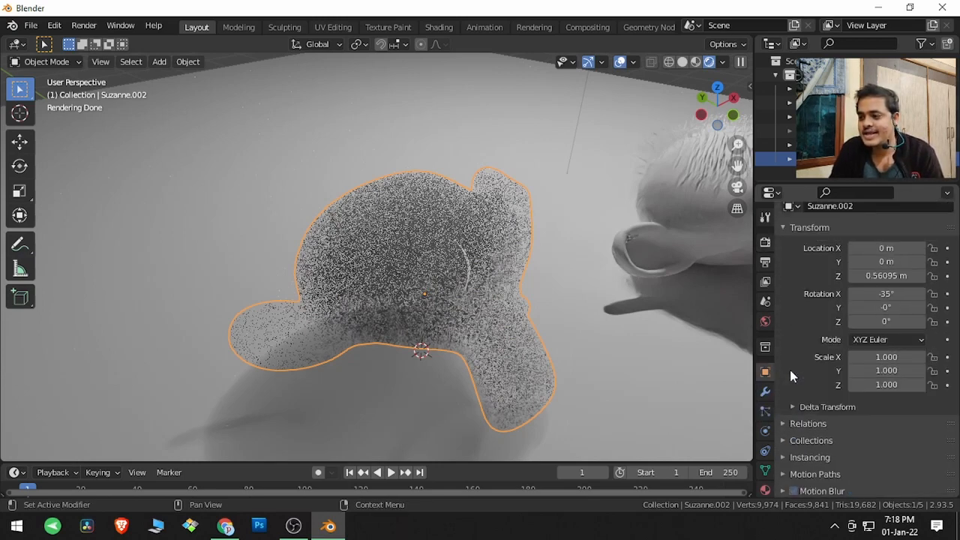
left_click(800, 262)
scroll(798, 315, "down", 3)
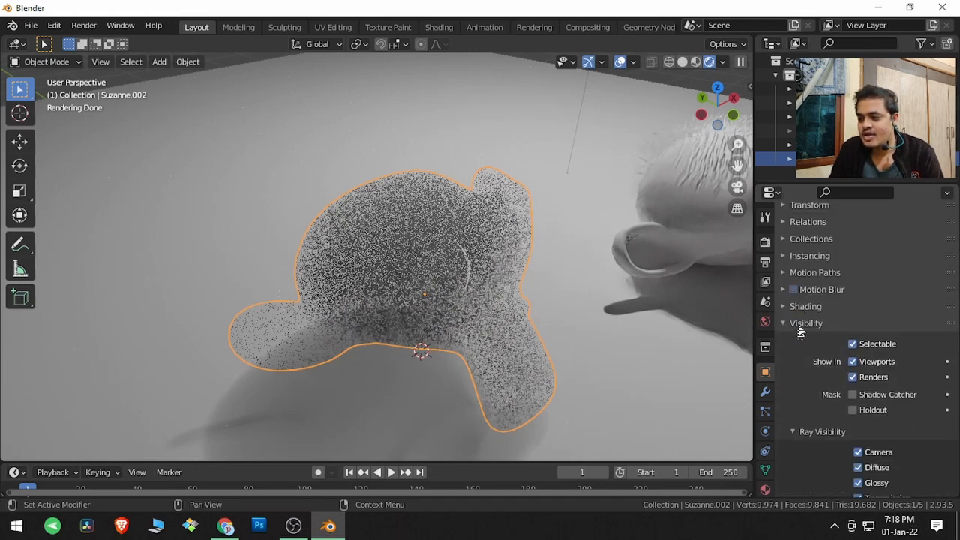
left_click(801, 327)
left_click(800, 379)
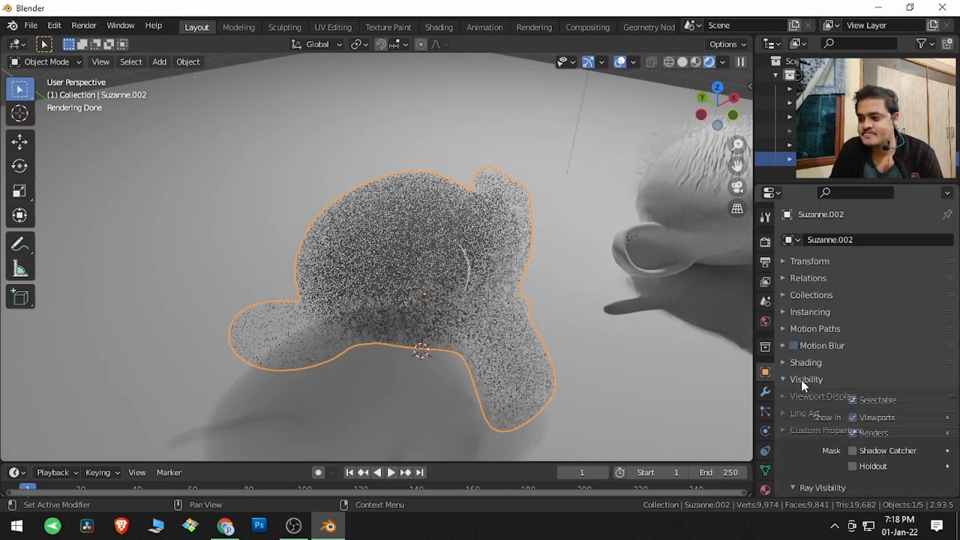
- Enable Use Camera Cull and Use Distance Cull in Suzanne.002's visibility culling options
scroll(800, 379, "down", 2)
scroll(800, 380, "down", 5)
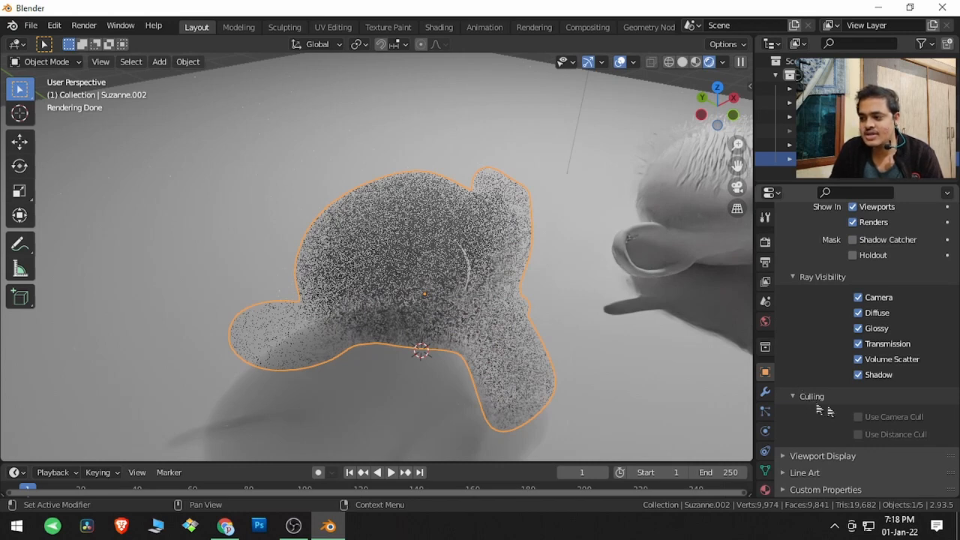
left_click(858, 416)
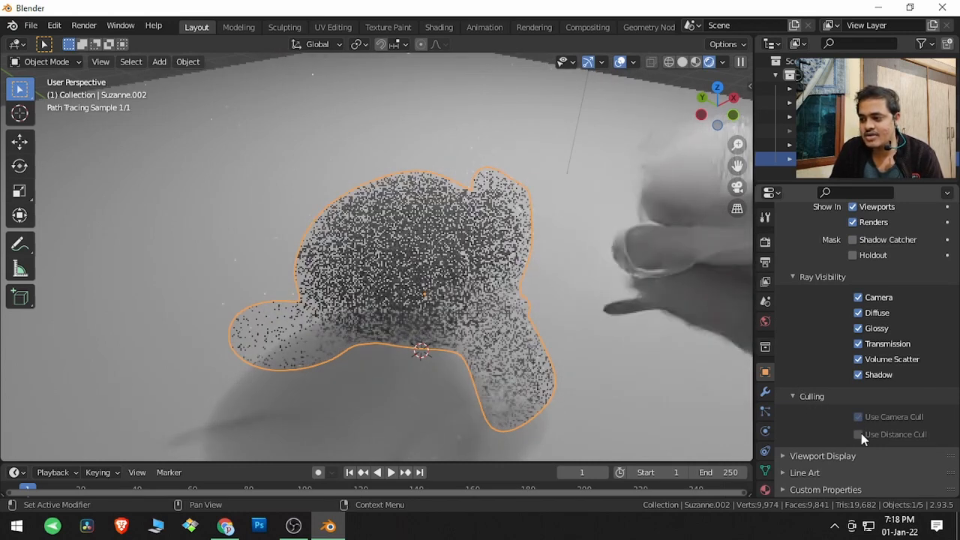
left_click(859, 433)
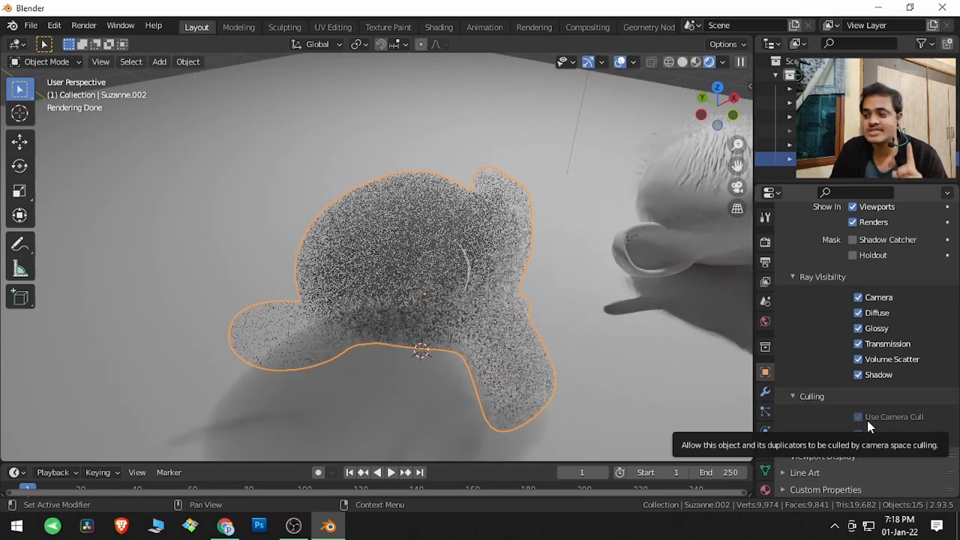
- Enable Camera Culling and Distance Culling in the scene's Simplify settings in the render properties
left_click(770, 246)
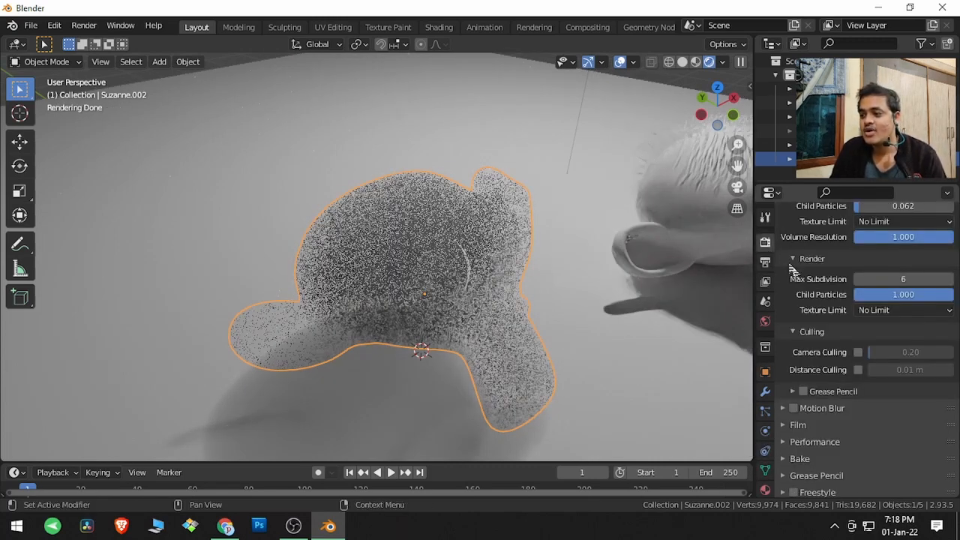
scroll(815, 298, "up", 3)
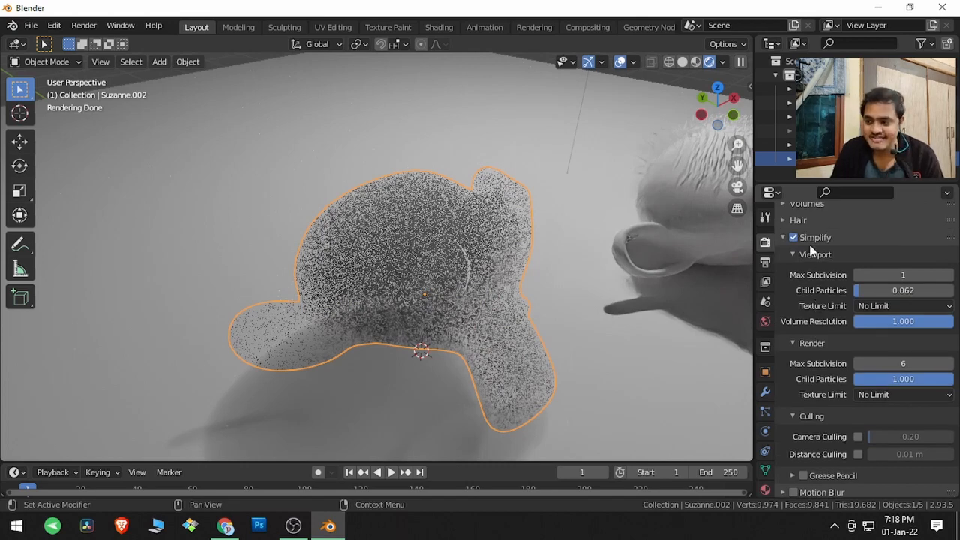
scroll(825, 255, "down", 3)
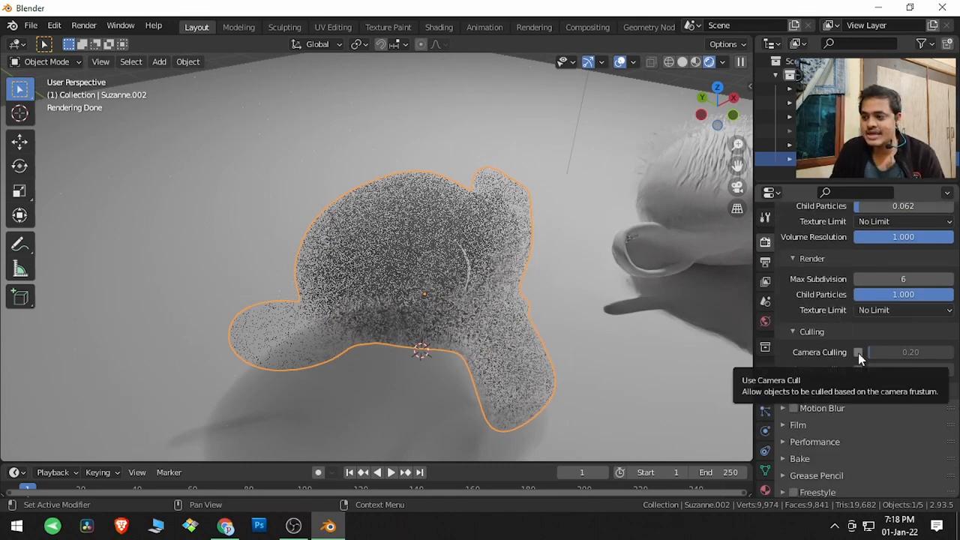
left_click(857, 352)
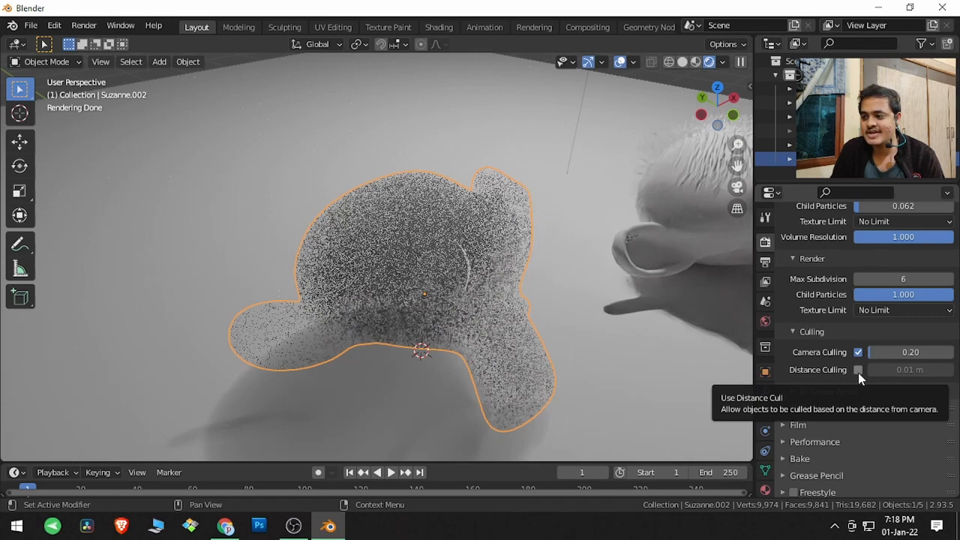
left_click(858, 369)
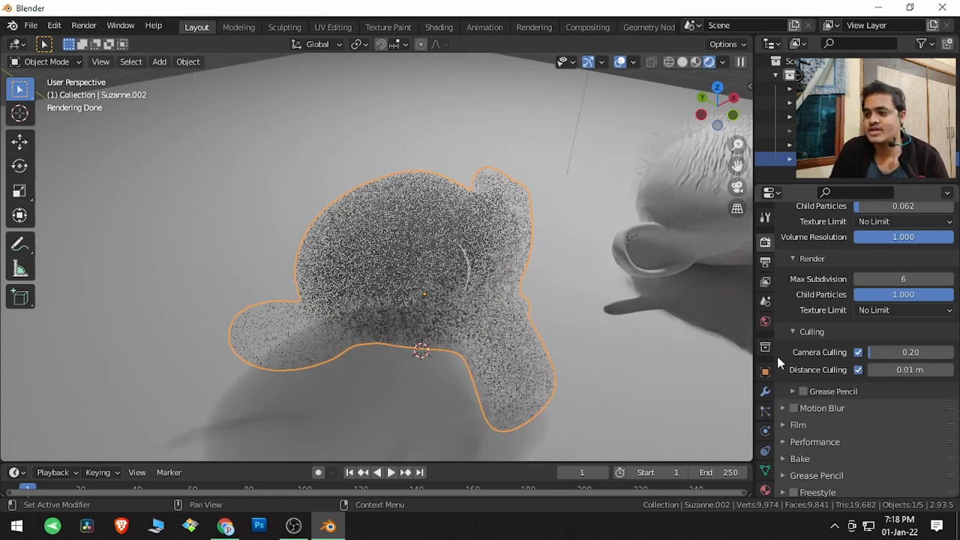
- Return to Suzanne.002's visibility culling options in the object properties and disable Use Camera Cull
left_click(764, 373)
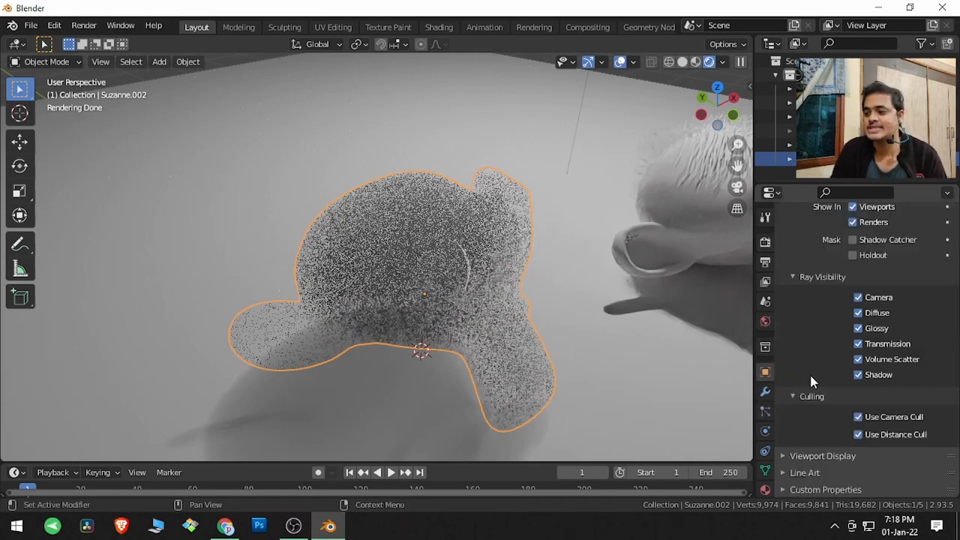
scroll(855, 409, "up", 3)
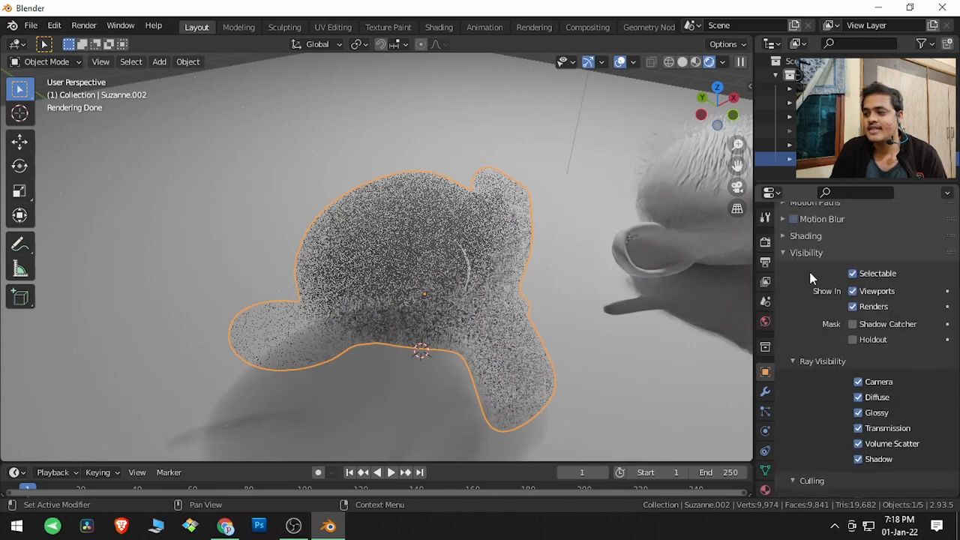
scroll(829, 315, "down", 3)
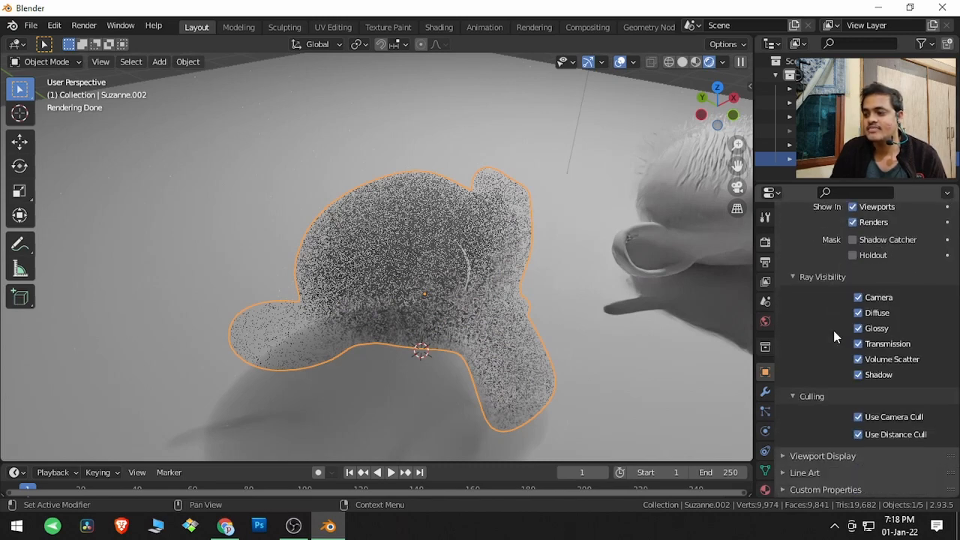
left_click(859, 421)
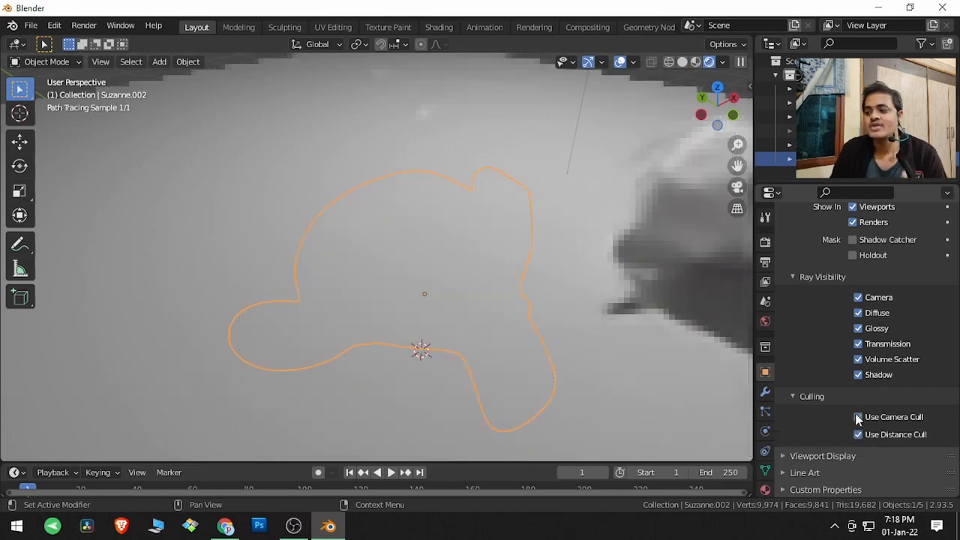